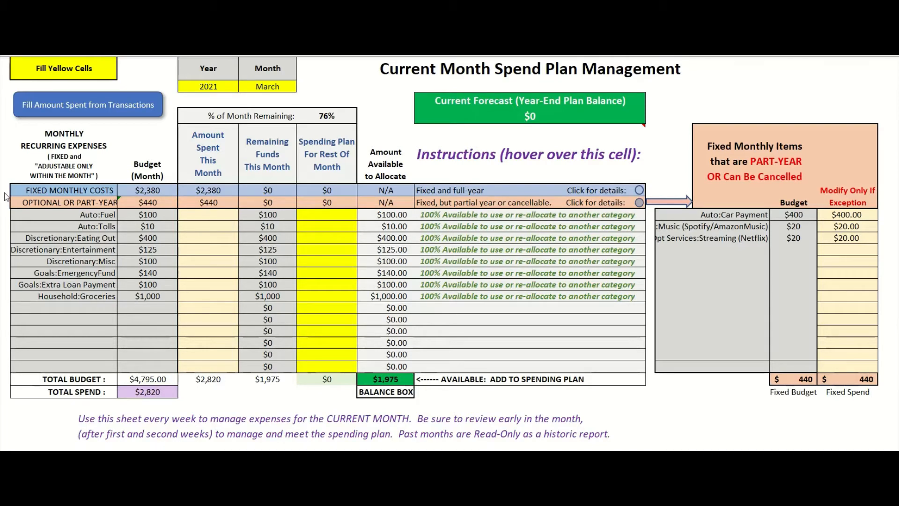
Examine the itemised details of the full-year fixed costs and of the optional or part-year fixed costs, alternating between the two lists.
{"action": "left_click", "coordinate": [639, 191]}
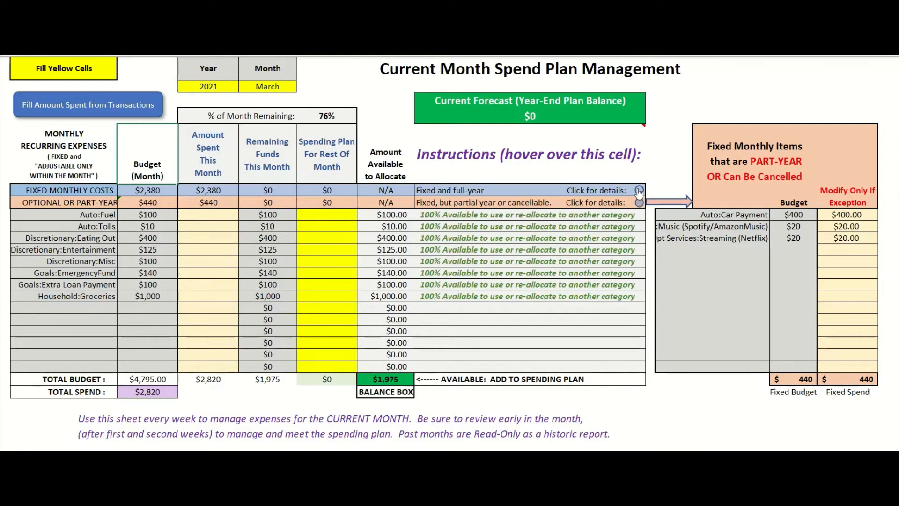
{"action": "left_click", "coordinate": [639, 191]}
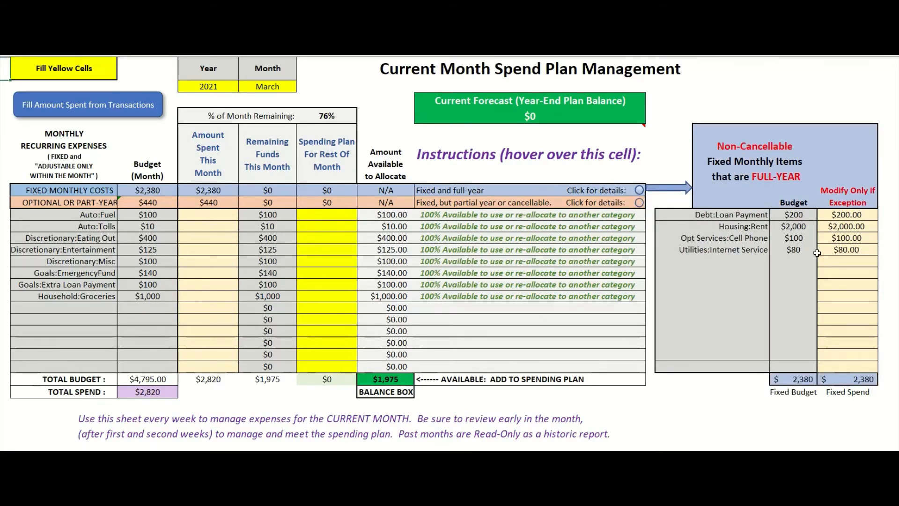
{"action": "left_click", "coordinate": [639, 203]}
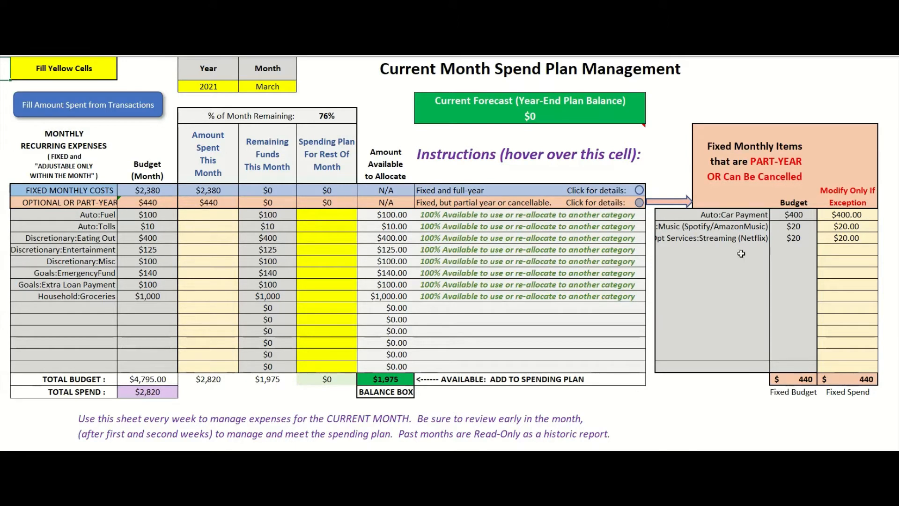
{"action": "left_click", "coordinate": [639, 190]}
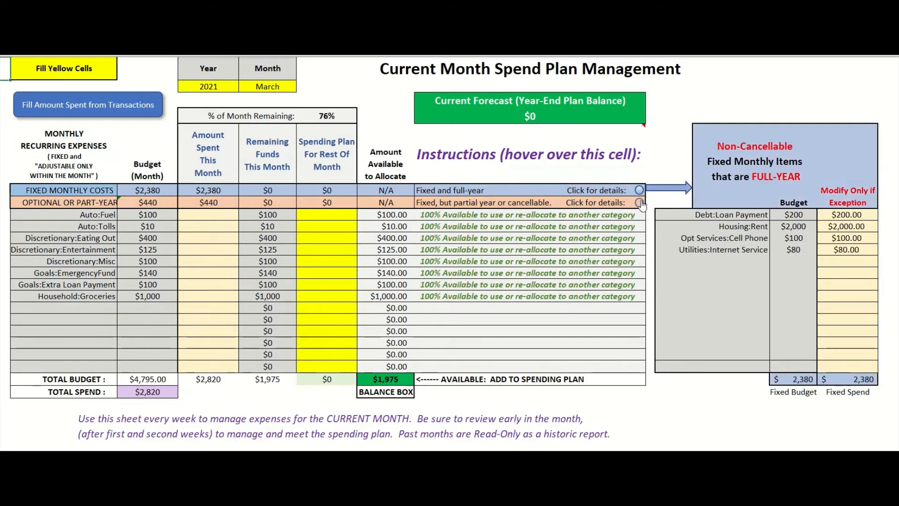
{"action": "left_click", "coordinate": [639, 203]}
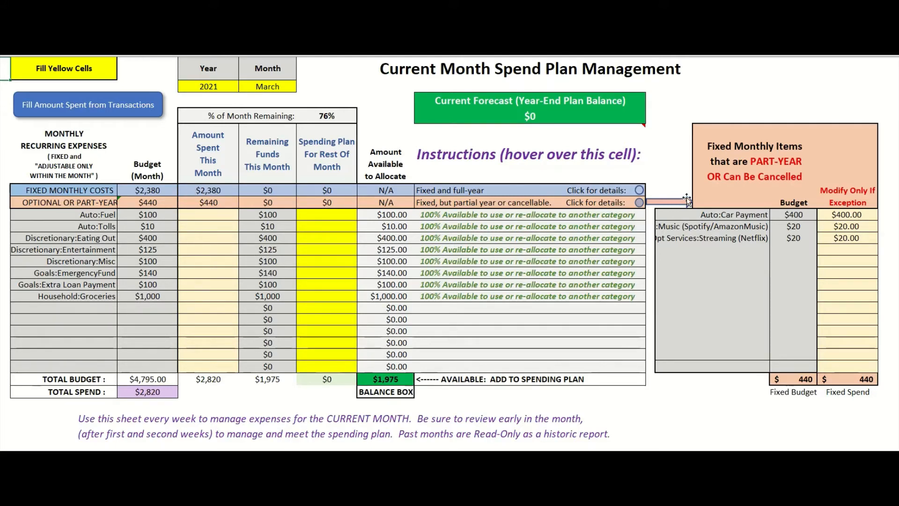
{"action": "left_click", "coordinate": [639, 190]}
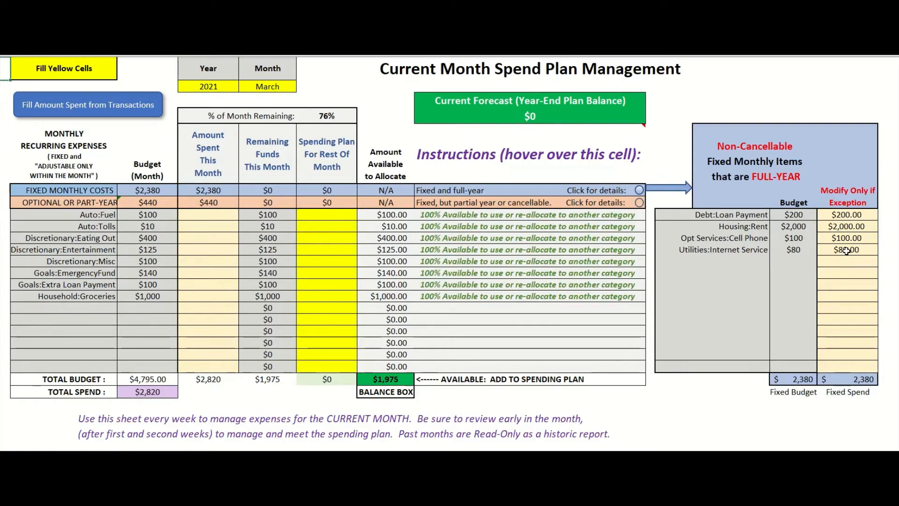
{"action": "left_click", "coordinate": [638, 204]}
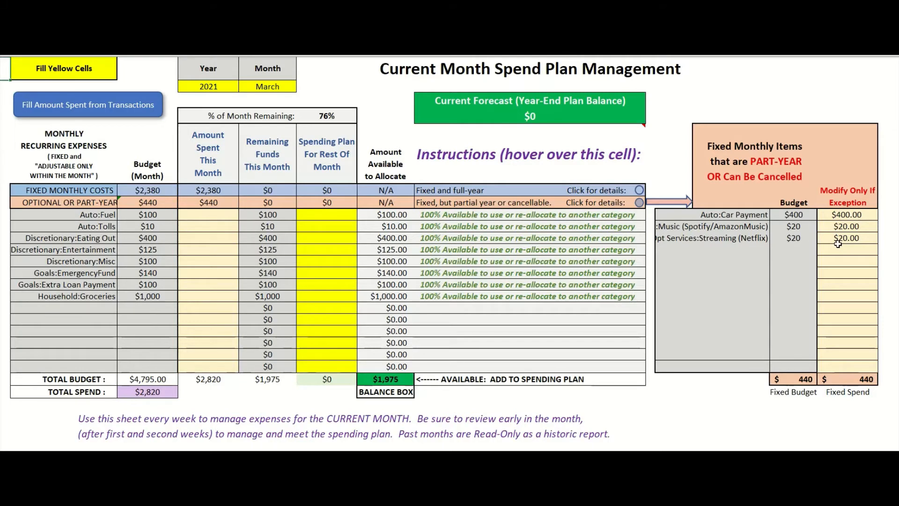
{"action": "left_click", "coordinate": [639, 191]}
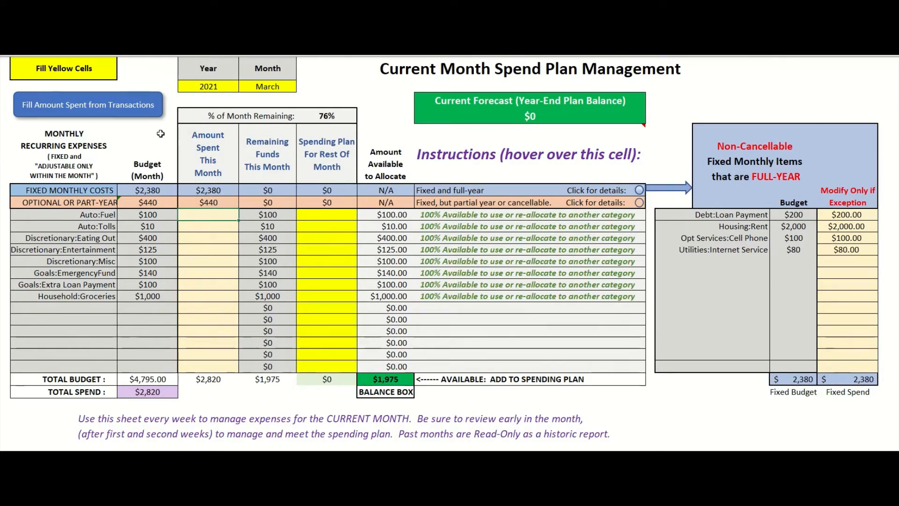
Fill the amounts spent this month from the transactions and review the remaining funds and spending plan columns from Auto:Fuel to Household:Groceries.
{"action": "left_click", "coordinate": [80, 111]}
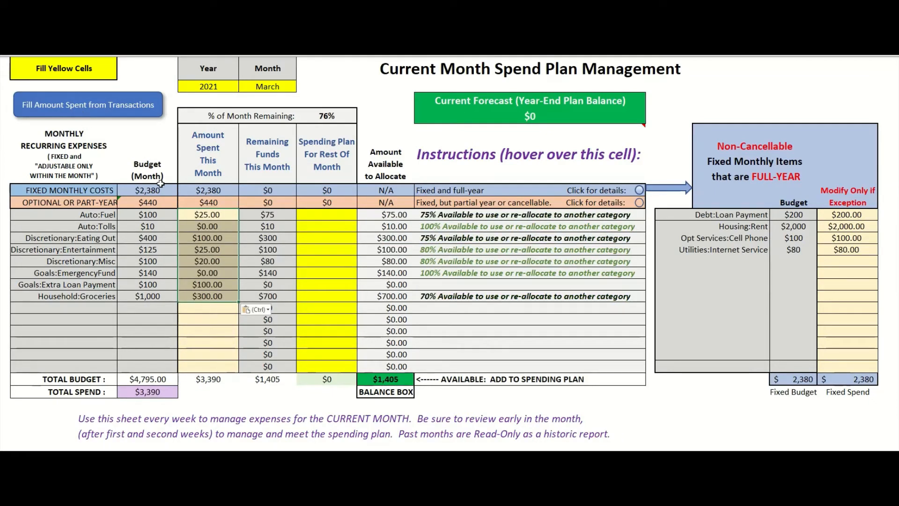
{"action": "left_click", "coordinate": [201, 296]}
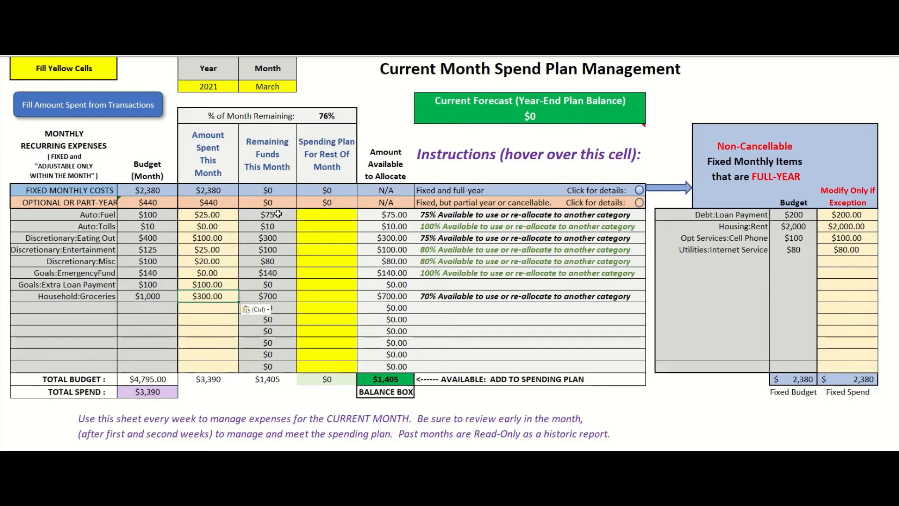
{"action": "left_click_drag", "start_coordinate": [281, 214], "coordinate": [263, 296]}
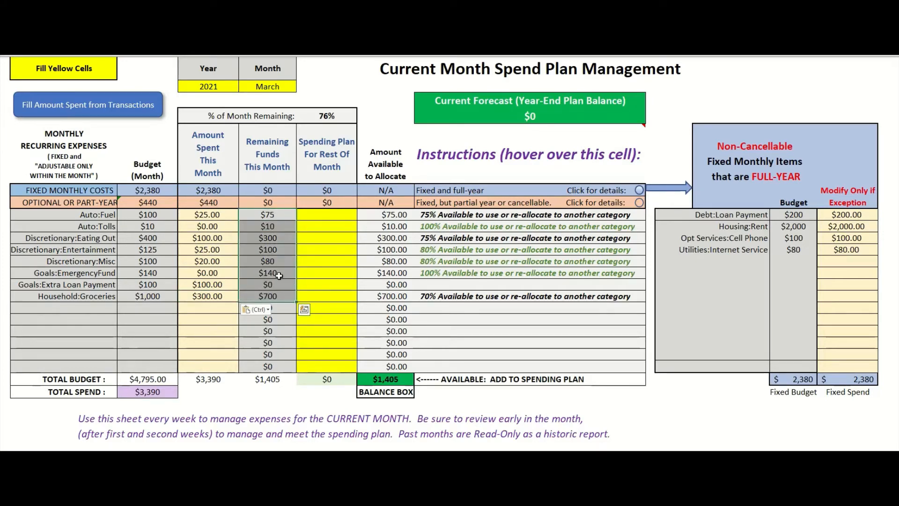
{"action": "left_click_drag", "start_coordinate": [310, 218], "coordinate": [310, 296]}
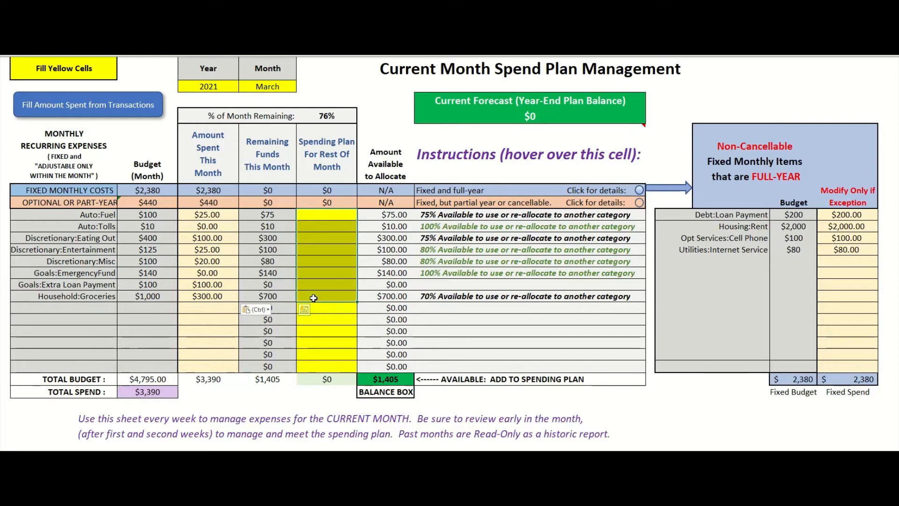
Enter rest-of-month spending plans of 75 for Auto:Fuel, 10 for Auto:Tolls and 300 for Discretionary:Eating Out.
{"action": "left_click", "coordinate": [322, 216]}
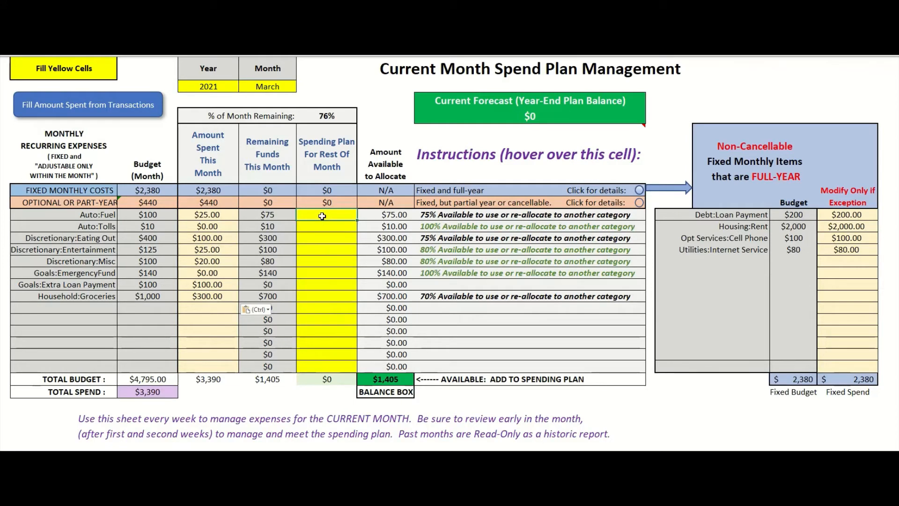
{"action": "type", "text": "75"}
{"action": "key", "text": "Return"}
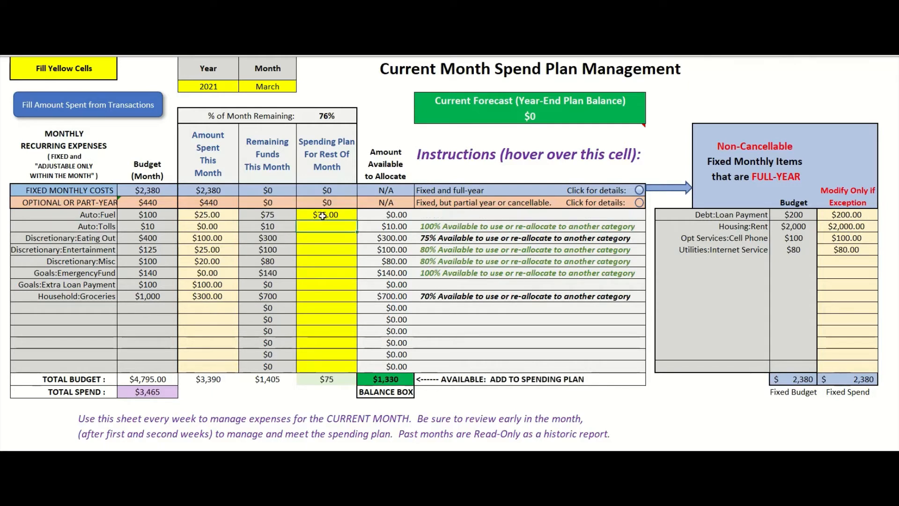
{"action": "type", "text": "10"}
{"action": "key", "text": "Return"}
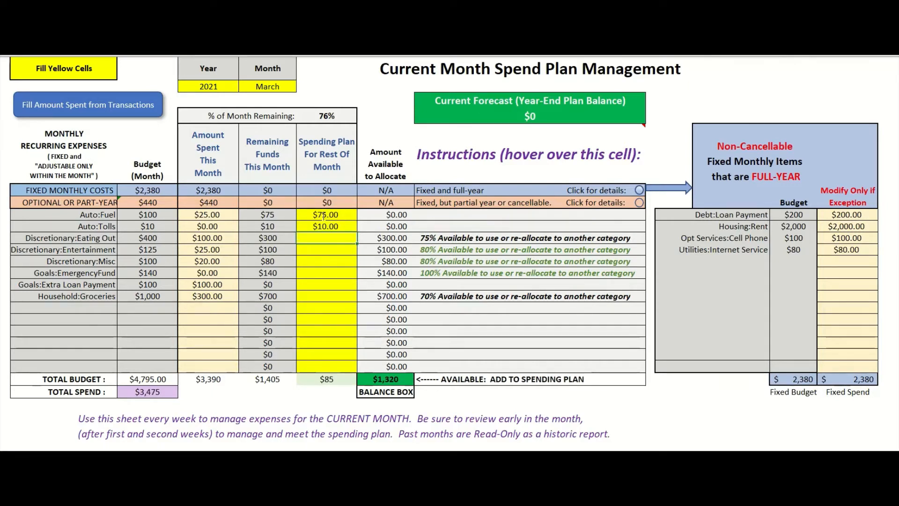
{"action": "type", "text": "300"}
{"action": "key", "text": "Return"}
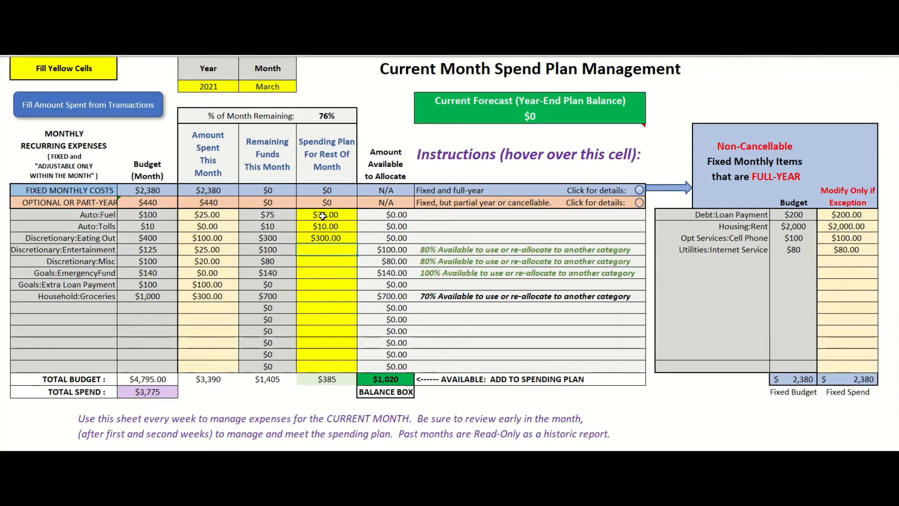
Set Auto:Fuel's spending plan to the formula =E8, its remaining funds, and copy it down through the last row of the spending plan column.
{"action": "left_click", "coordinate": [322, 216]}
{"action": "type", "text": "="}
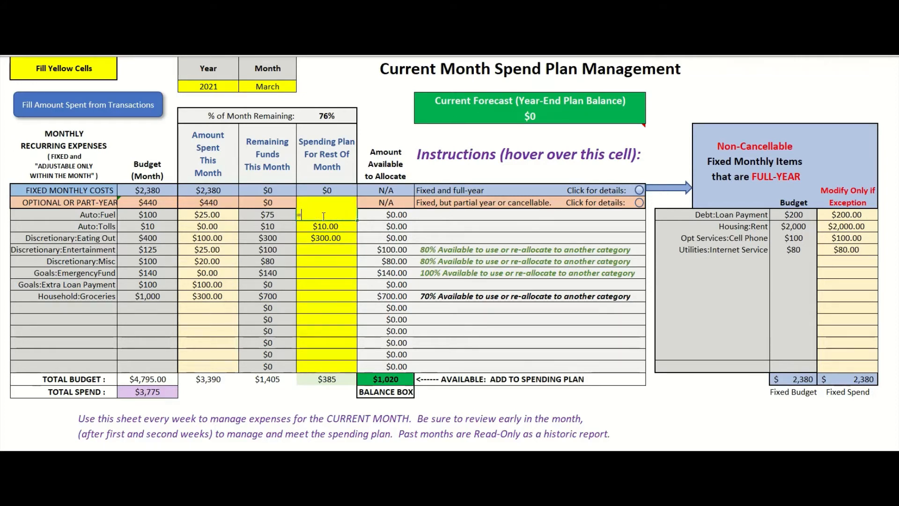
{"action": "left_click", "coordinate": [278, 214]}
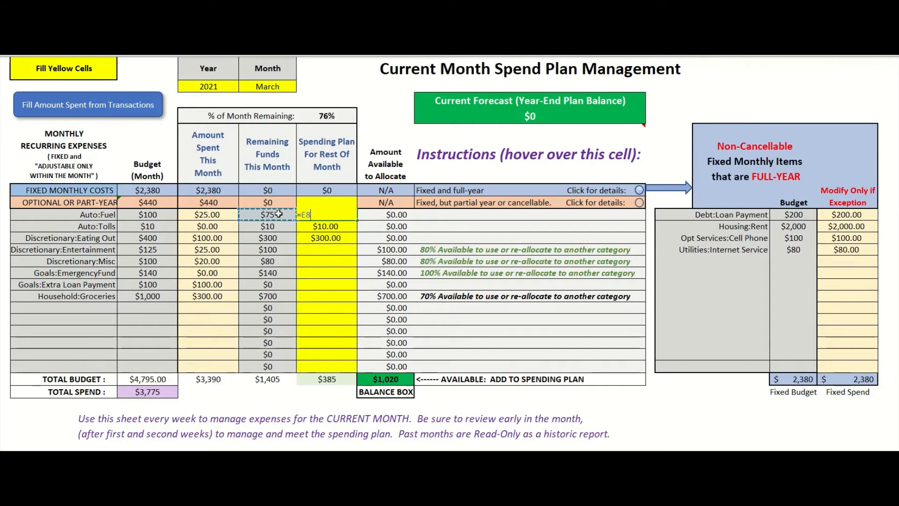
{"action": "key", "text": "Return"}
{"action": "left_click", "coordinate": [332, 215]}
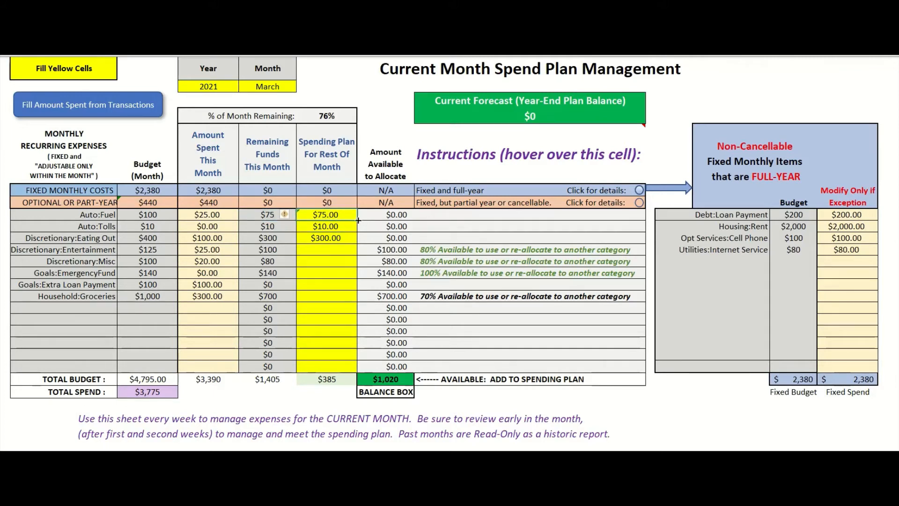
{"action": "left_click_drag", "start_coordinate": [358, 222], "coordinate": [335, 368]}
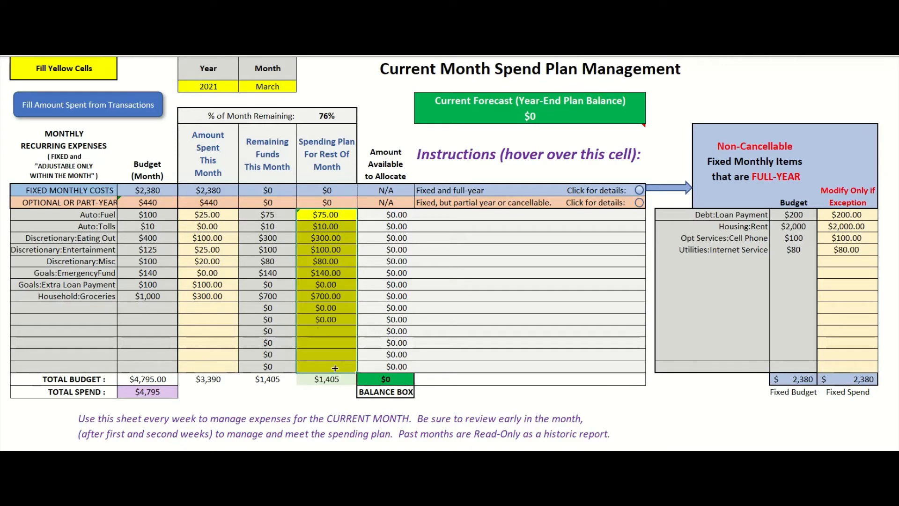
{"action": "left_click", "coordinate": [325, 321]}
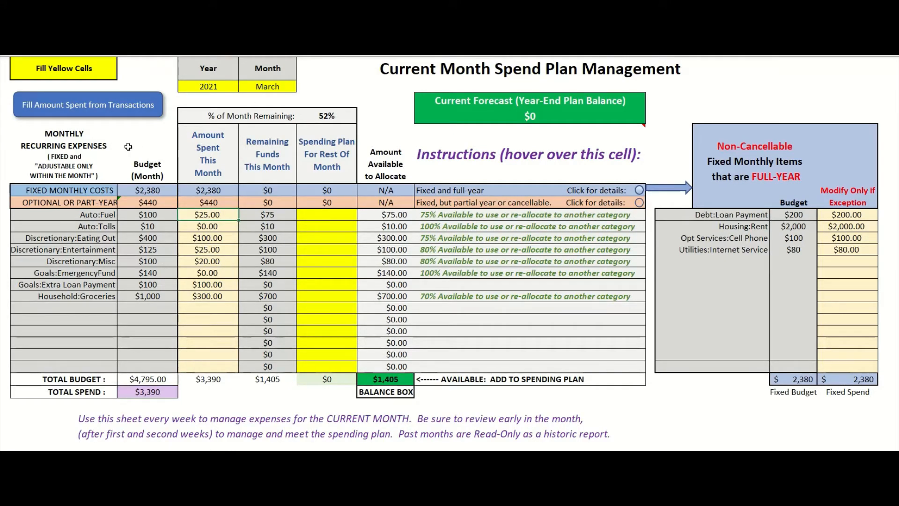
Update the amounts spent from the transactions, and set Auto:Fuel's spending plan to its remaining $50, copying it down to the categories below.
{"action": "left_click", "coordinate": [116, 105]}
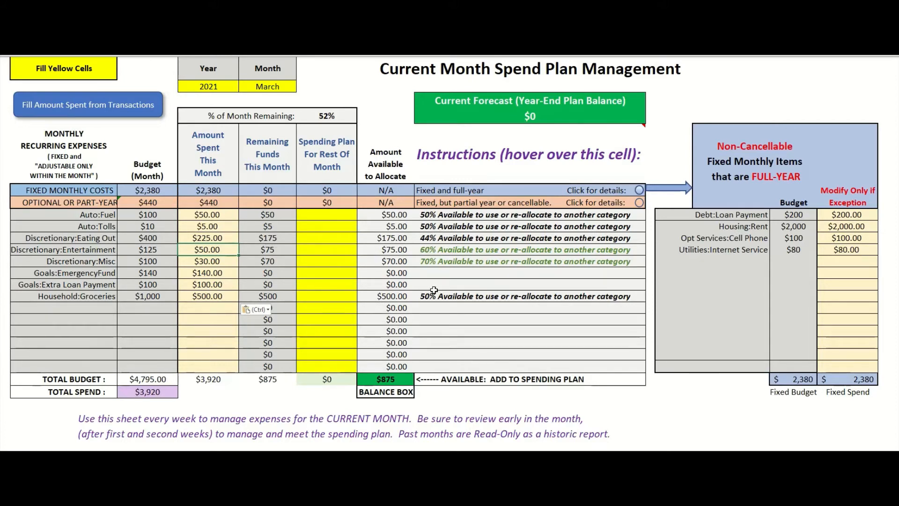
{"action": "left_click", "coordinate": [330, 215]}
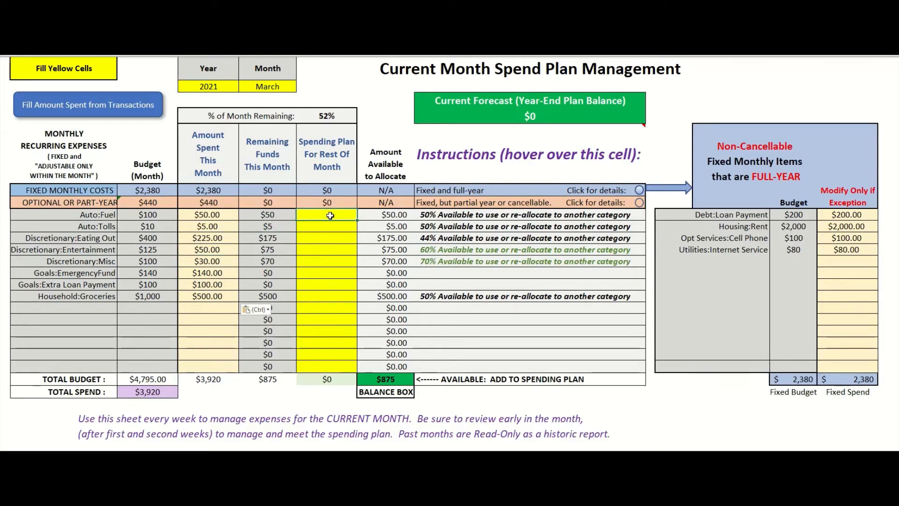
{"action": "type", "text": "50"}
{"action": "key", "text": "Return"}
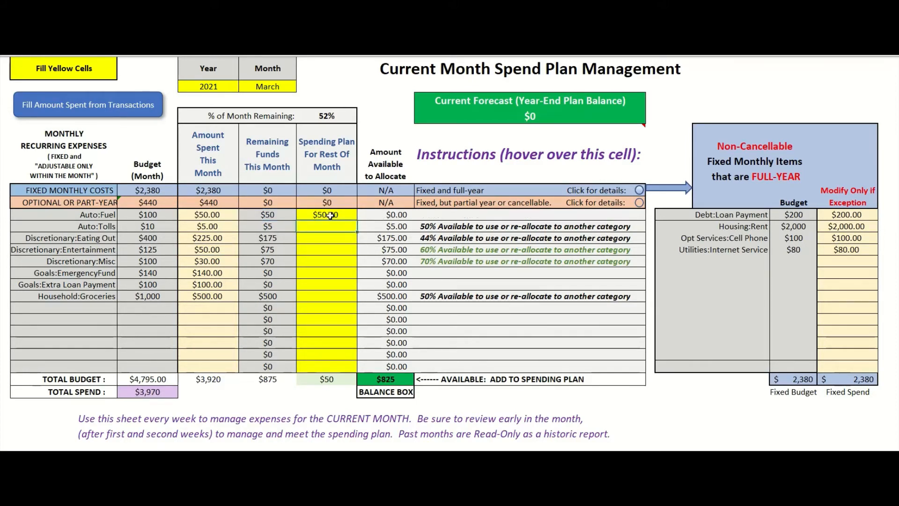
{"action": "left_click", "coordinate": [330, 215]}
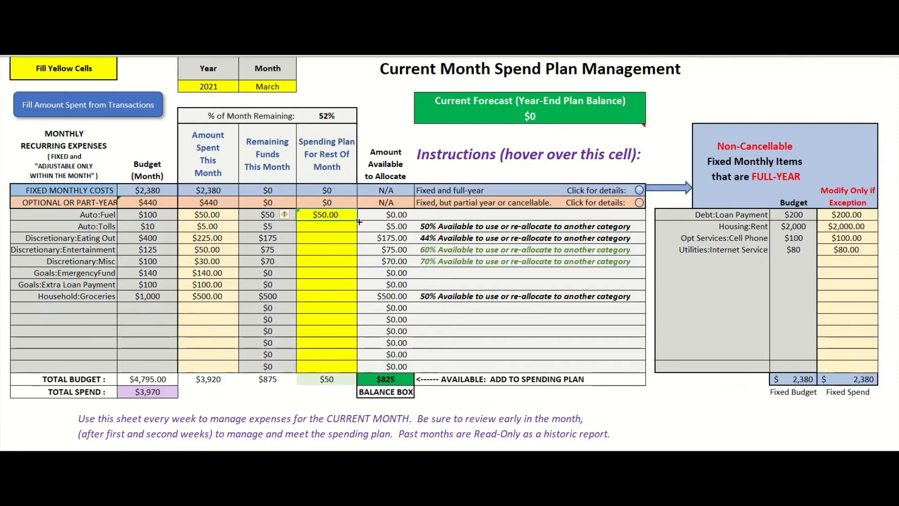
{"action": "left_click_drag", "start_coordinate": [359, 221], "coordinate": [336, 304]}
{"action": "left_click", "coordinate": [325, 331]}
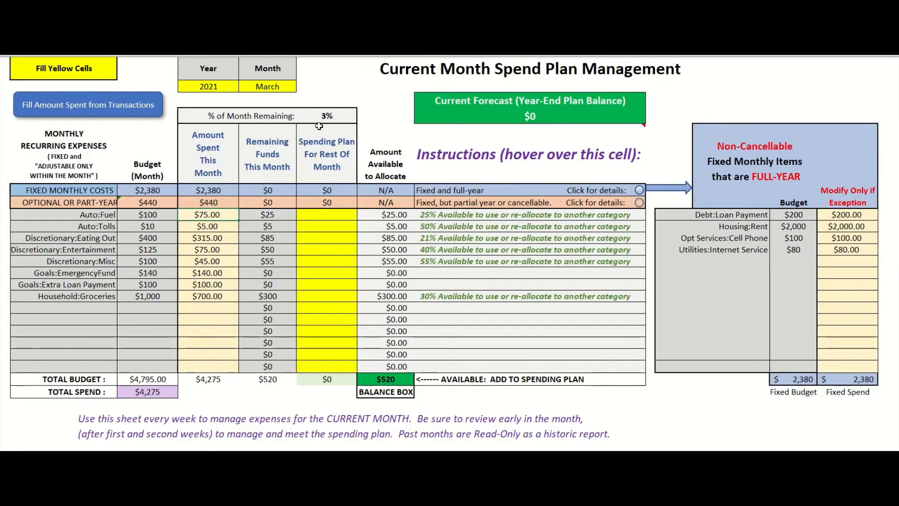
Update the amounts spent from the transactions and set the rest-of-month spending plan for Discretionary:Entertainment to 100.
{"action": "left_click", "coordinate": [113, 117]}
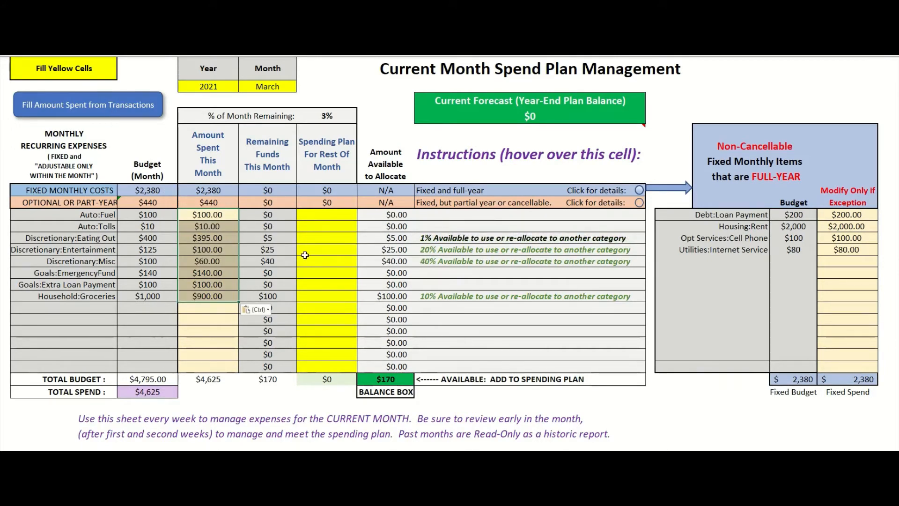
{"action": "left_click", "coordinate": [338, 249]}
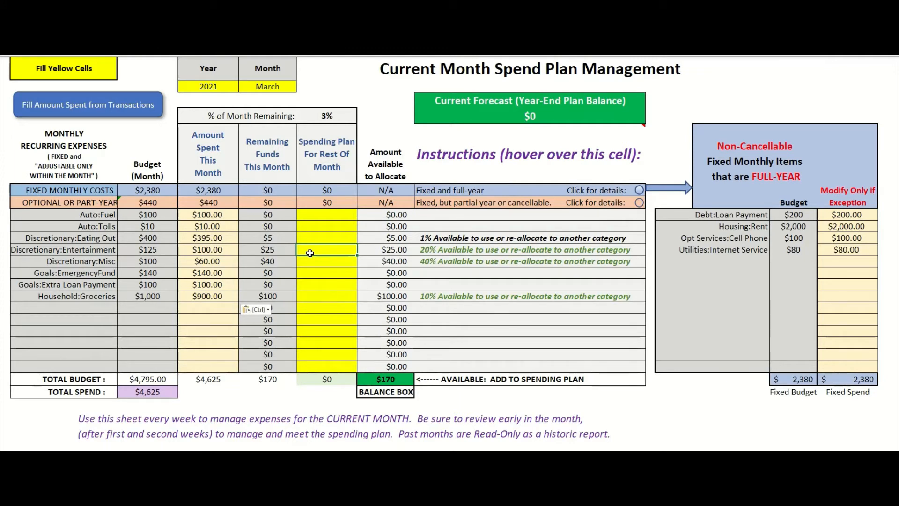
{"action": "type", "text": "100"}
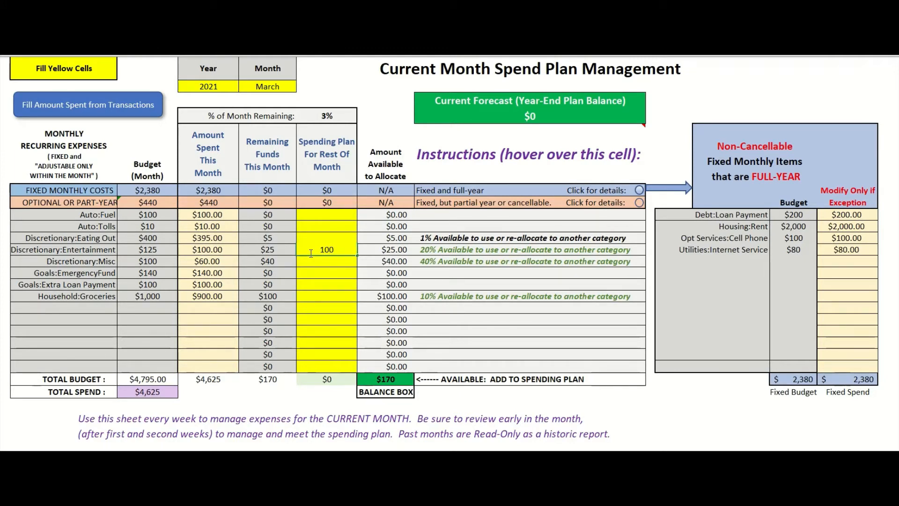
{"action": "key", "text": "Return"}
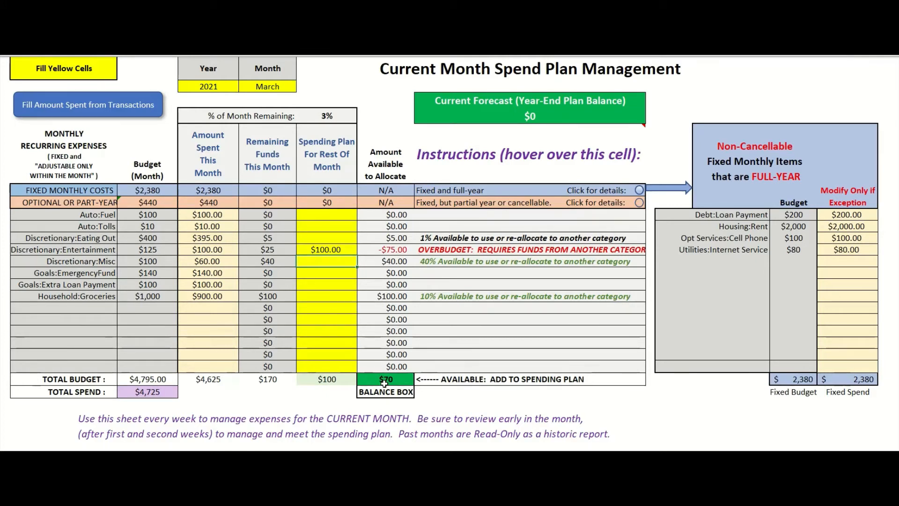
Set the rest-of-month spending plan to 70 for Household:Groceries and 0 for Discretionary:Eating Out.
{"action": "left_click", "coordinate": [303, 296]}
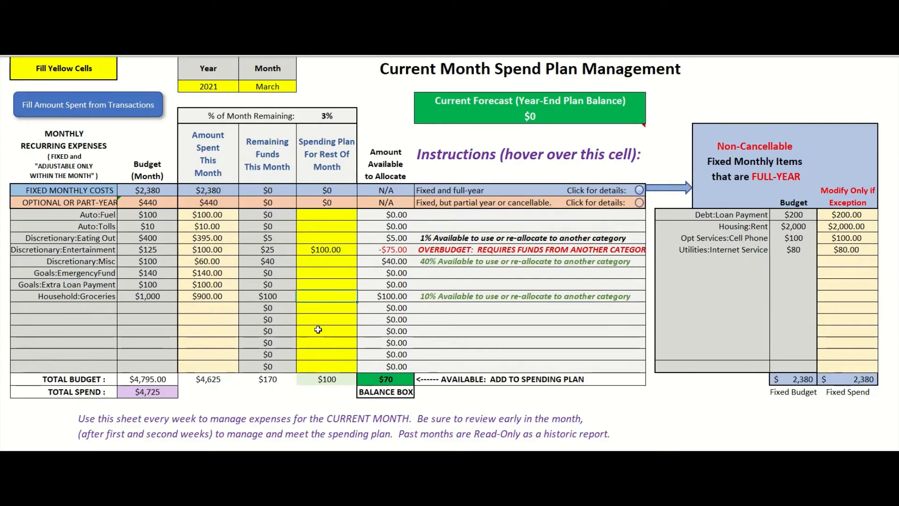
{"action": "type", "text": "70"}
{"action": "key", "text": "Return"}
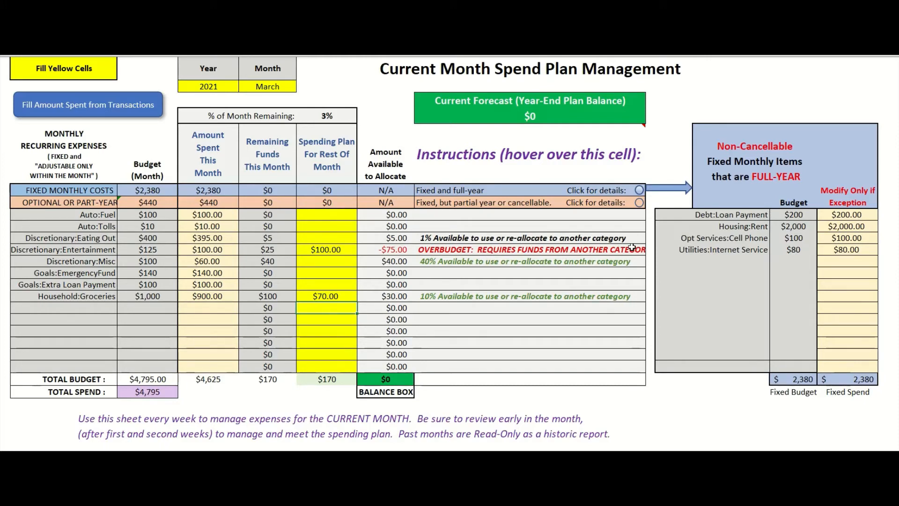
{"action": "left_click", "coordinate": [312, 240]}
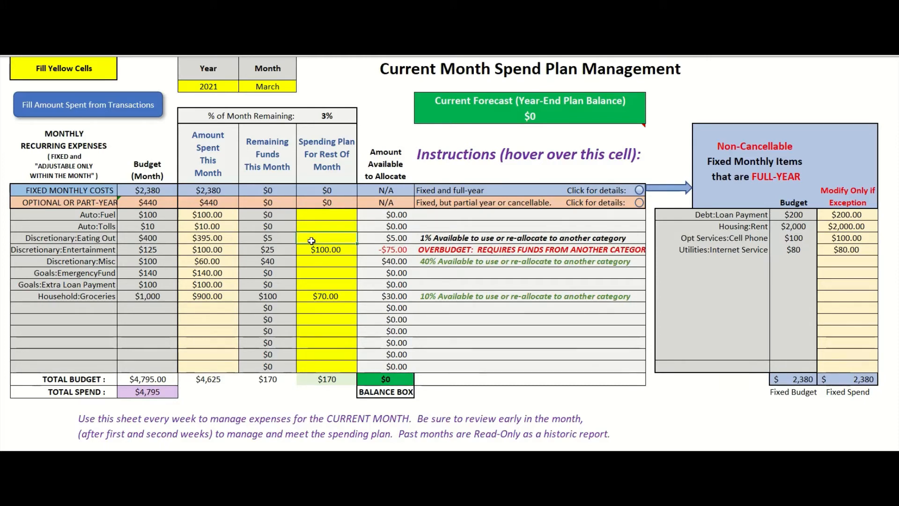
{"action": "type", "text": "0"}
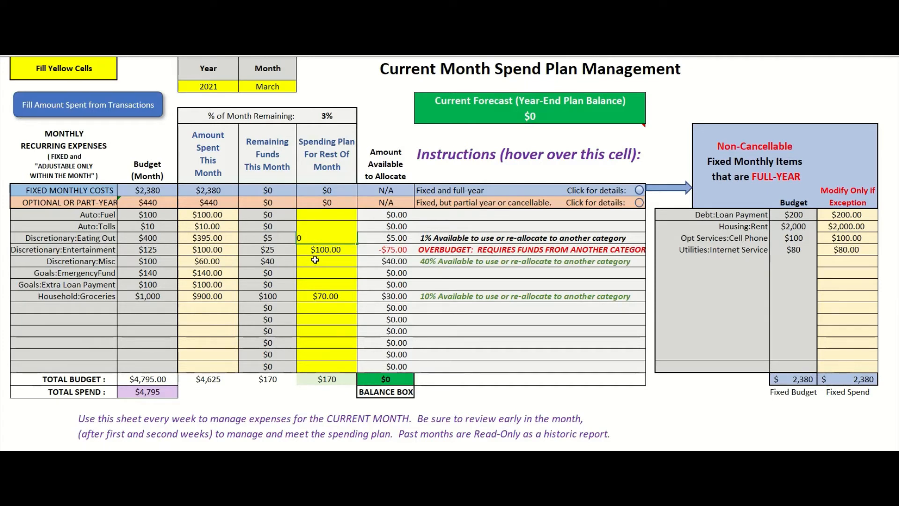
{"action": "left_click", "coordinate": [314, 262]}
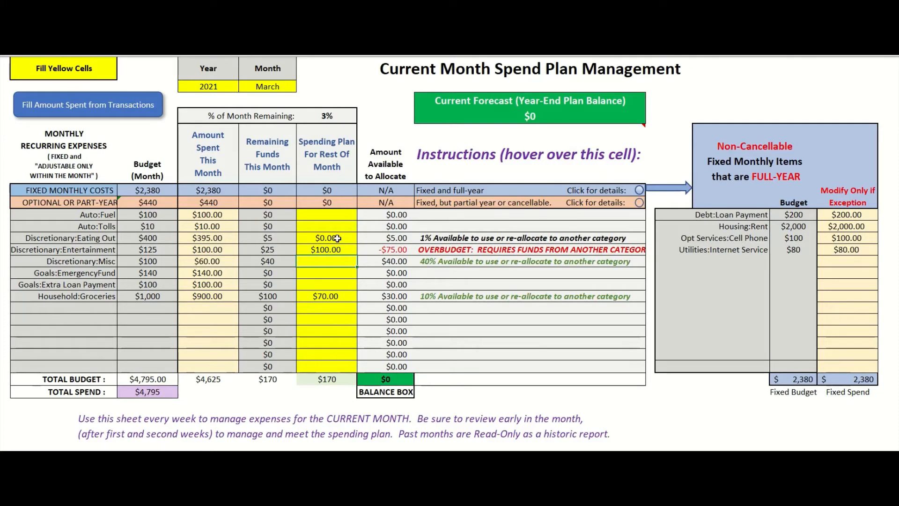
Set the rest-of-month spending plan for Discretionary:Misc to 0.
{"action": "type", "text": "0"}
{"action": "left_click", "coordinate": [330, 276]}
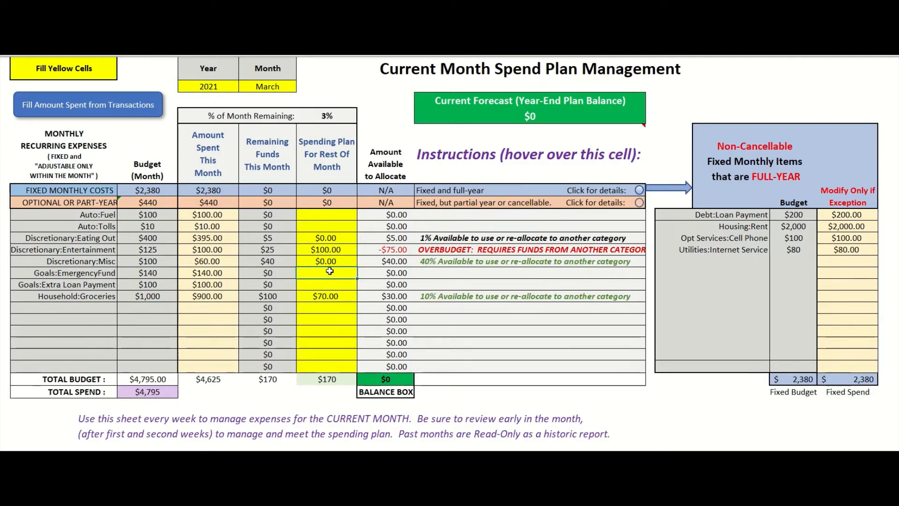
{"action": "left_click", "coordinate": [330, 249]}
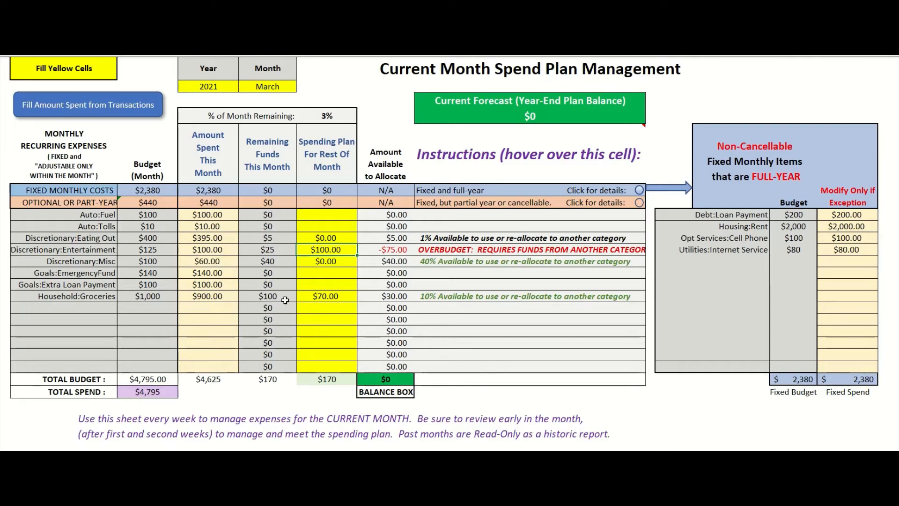
{"action": "left_click", "coordinate": [314, 297]}
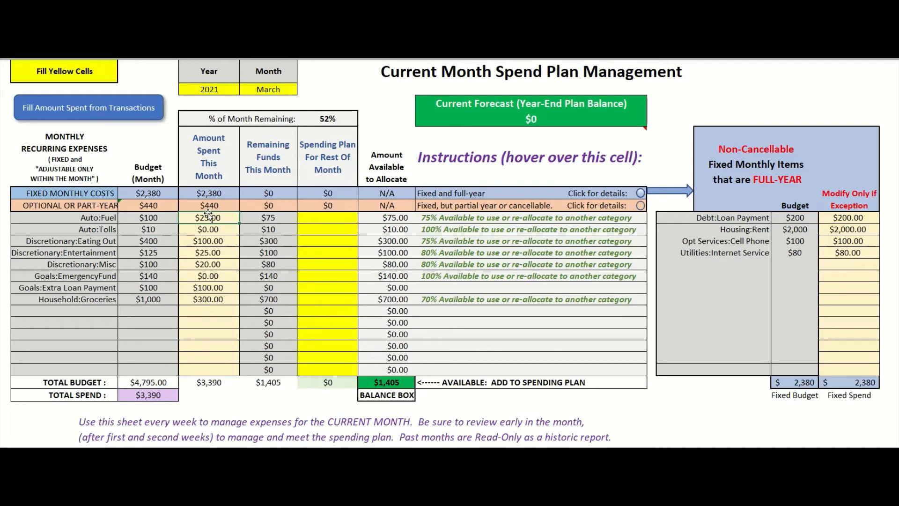
Update the amounts spent from the transactions and set the rest-of-month spending plan for Goals:EmergencyFund to 140.
{"action": "left_click", "coordinate": [121, 118]}
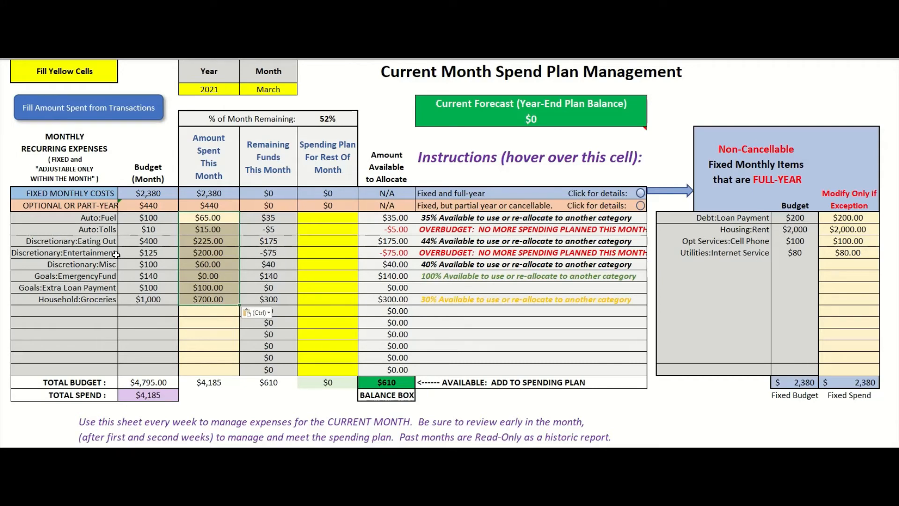
{"action": "left_click", "coordinate": [206, 241]}
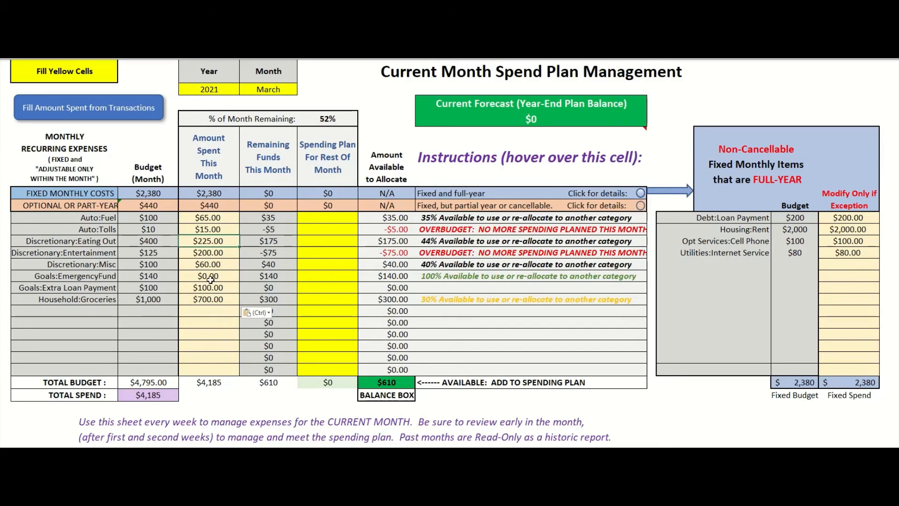
{"action": "left_click", "coordinate": [310, 275]}
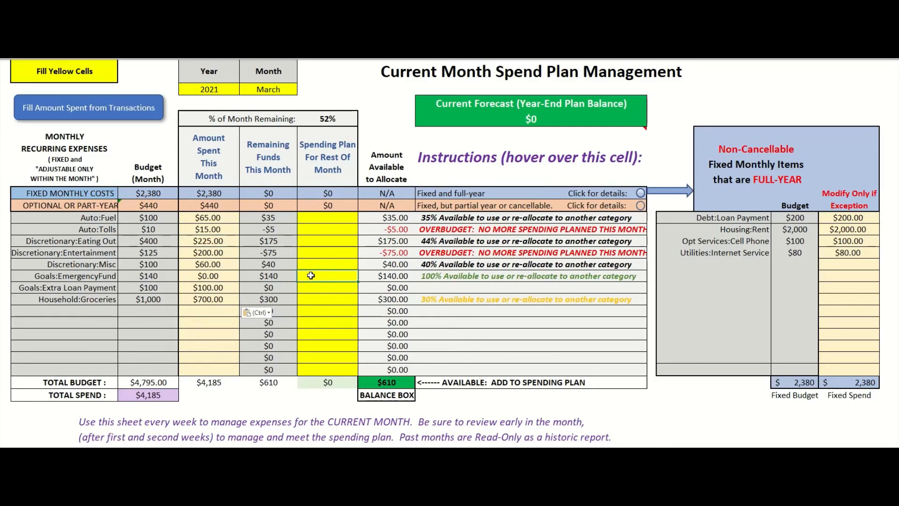
{"action": "type", "text": "140"}
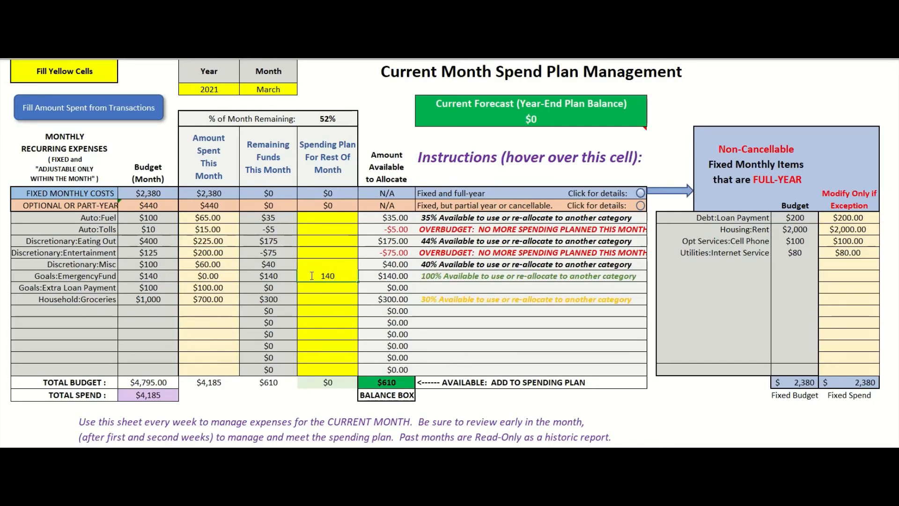
{"action": "key", "text": "Return"}
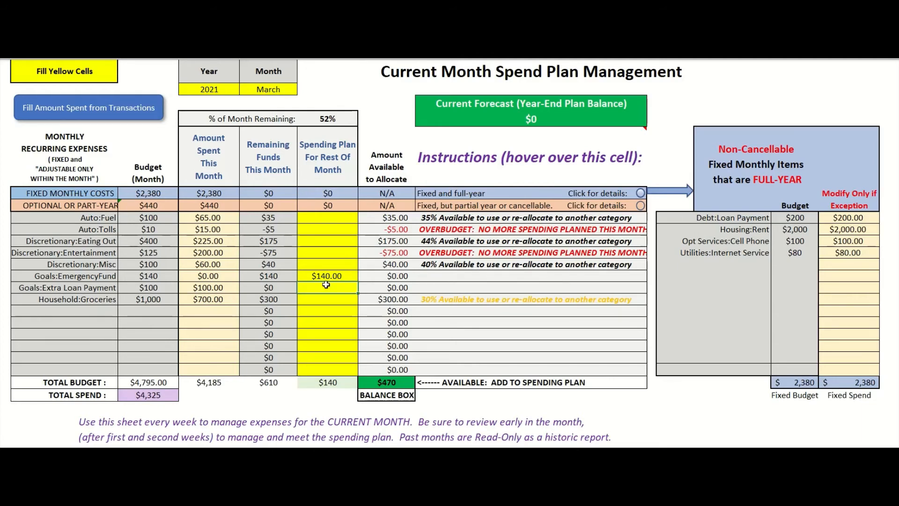
Set the rest-of-month spending plan to 40 for Auto:Fuel and 0 for Auto:Tolls.
{"action": "left_click", "coordinate": [313, 218]}
{"action": "type", "text": "40"}
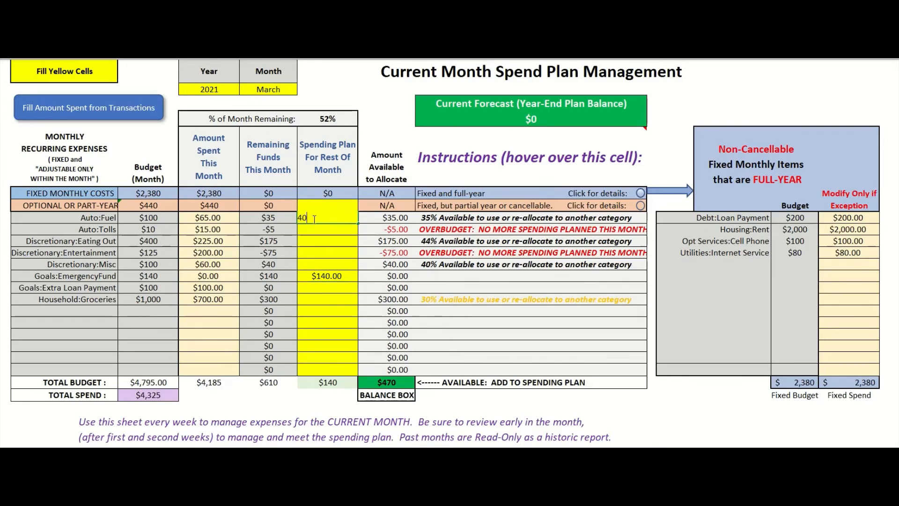
{"action": "key", "text": "Return"}
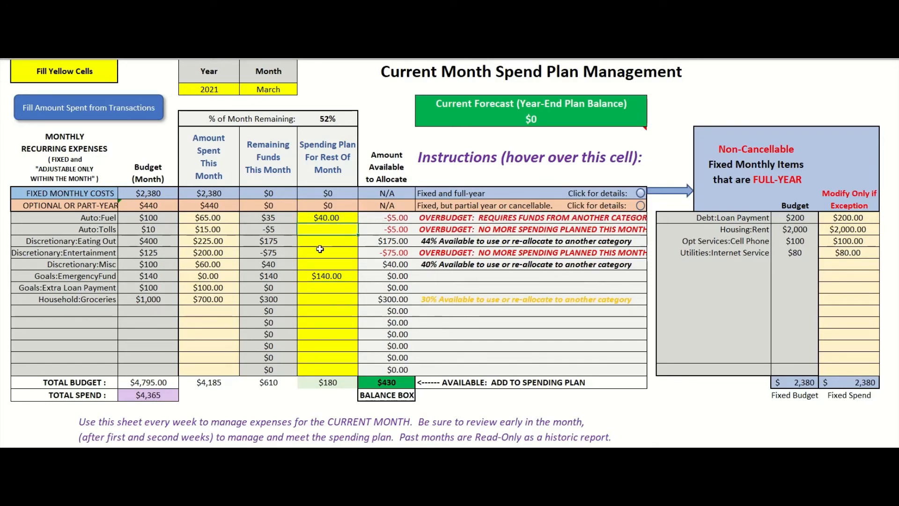
{"action": "left_click", "coordinate": [322, 218]}
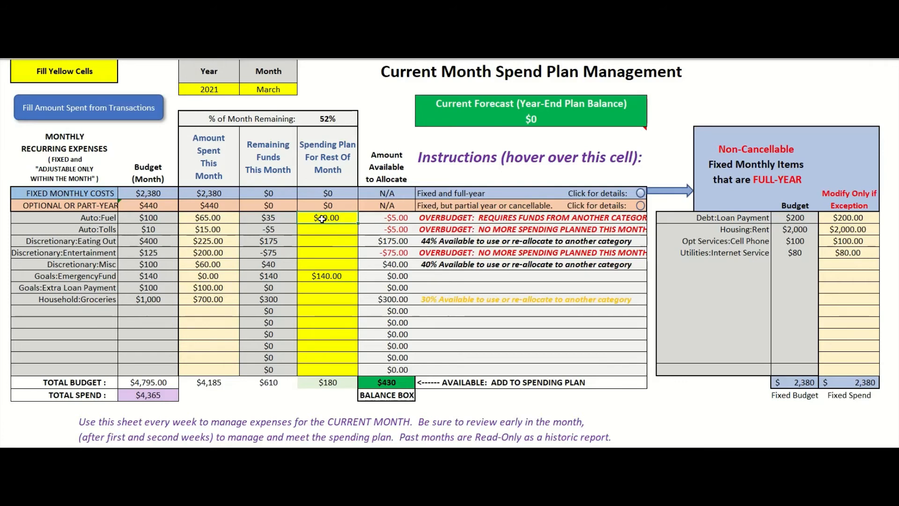
{"action": "key", "text": "Delete"}
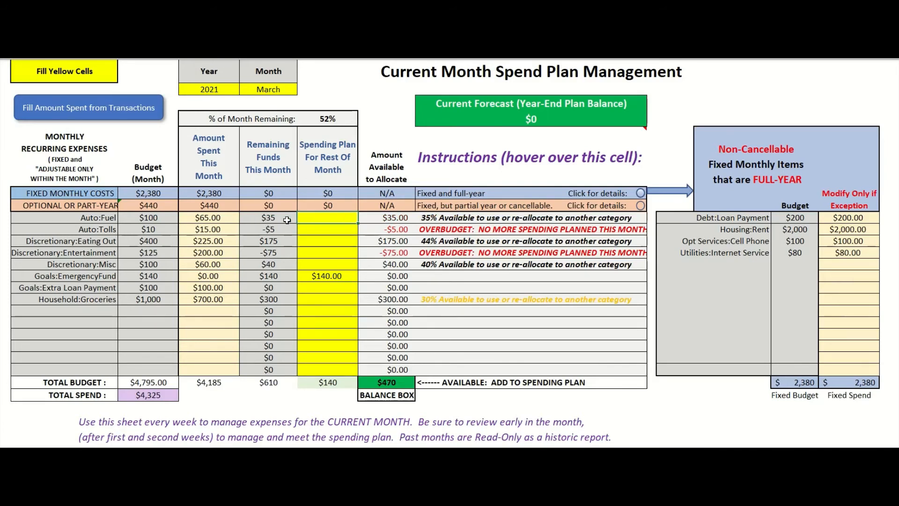
{"action": "type", "text": "40"}
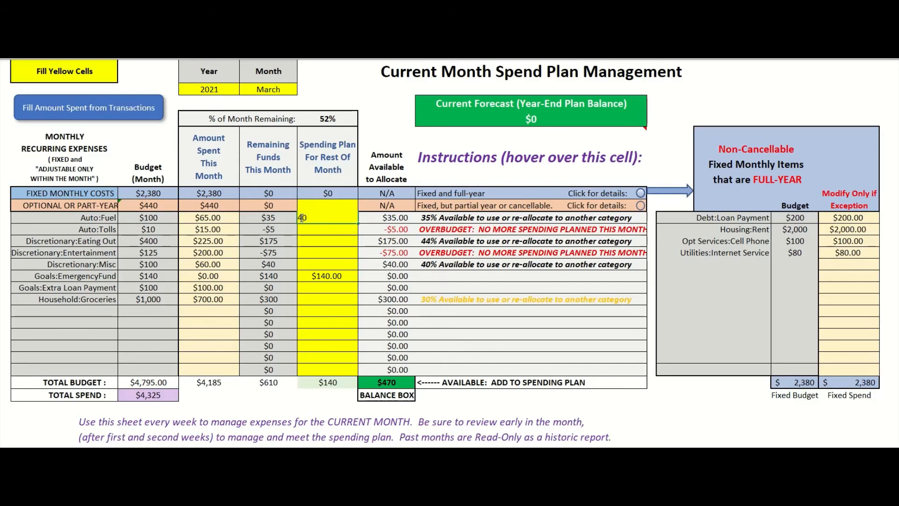
{"action": "key", "text": "Return"}
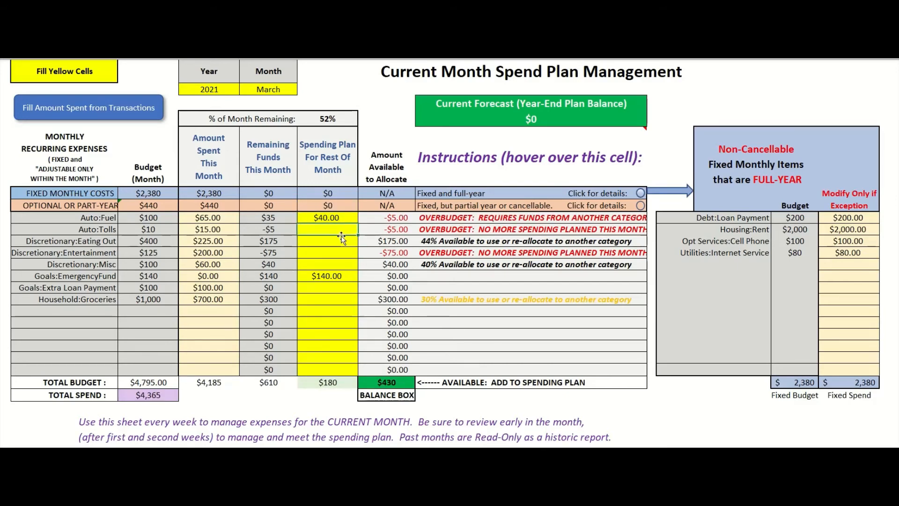
{"action": "type", "text": "0"}
{"action": "key", "text": "Return"}
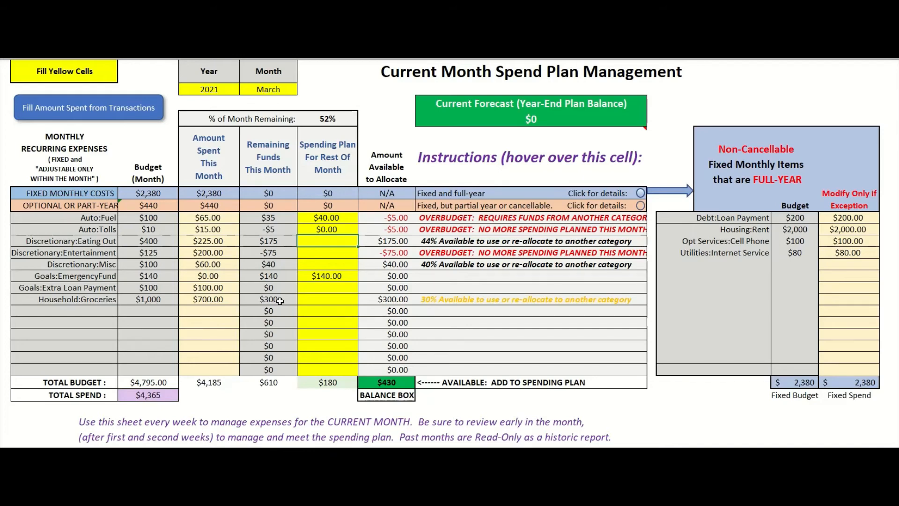
Set the rest-of-month spending plan to 400 for Household:Groceries and 0 for Discretionary:Misc.
{"action": "left_click", "coordinate": [313, 302]}
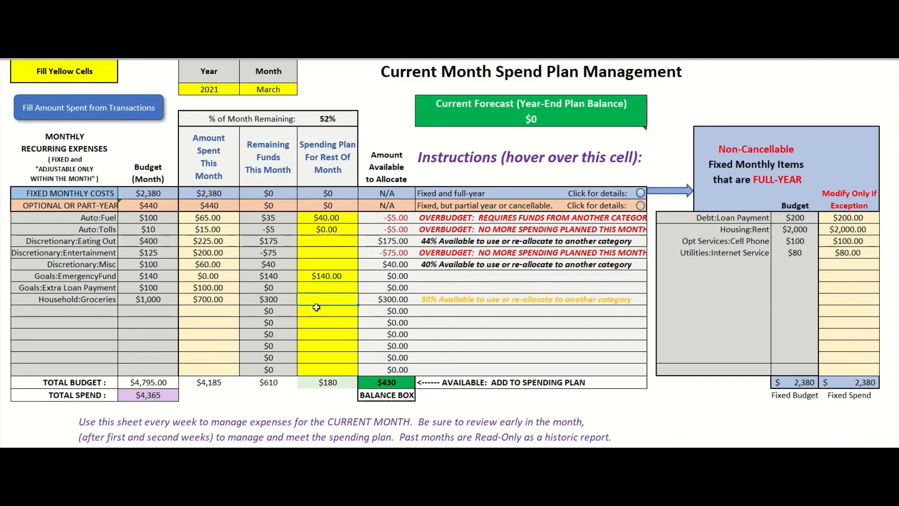
{"action": "type", "text": "400"}
{"action": "key", "text": "Return"}
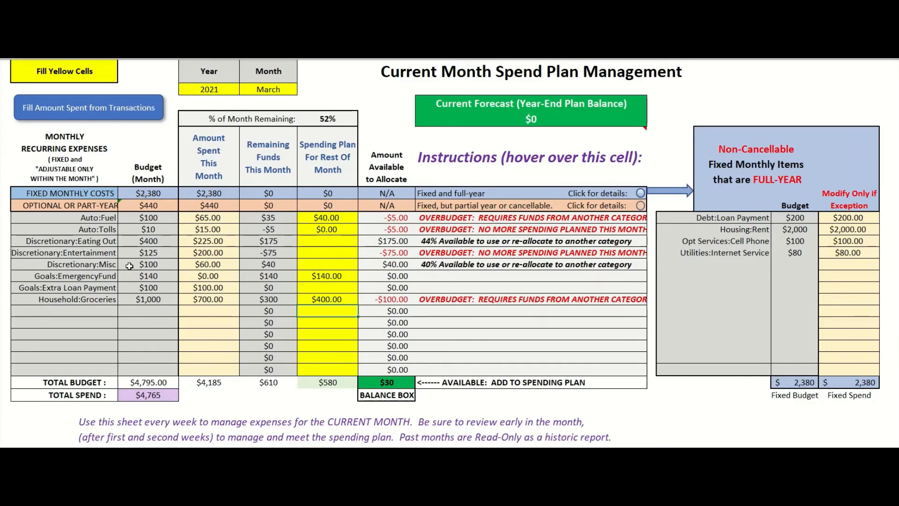
{"action": "left_click", "coordinate": [318, 266]}
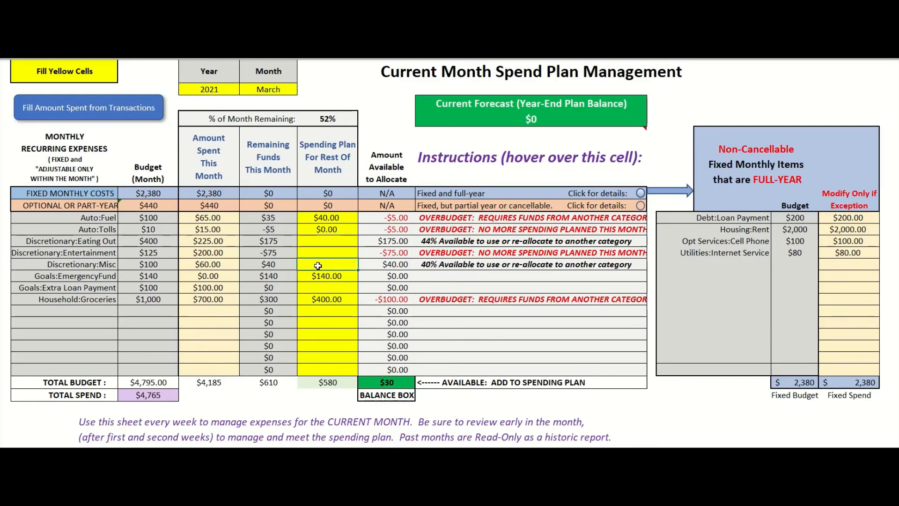
{"action": "type", "text": "0"}
{"action": "key", "text": "Return"}
Set the rest-of-month spending plan for Discretionary:Eating Out to 30.
{"action": "left_click", "coordinate": [329, 251]}
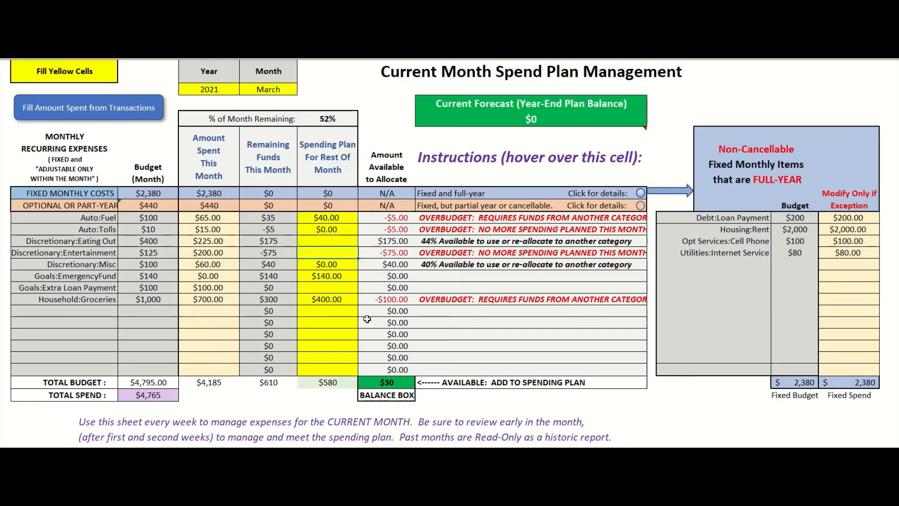
{"action": "left_click", "coordinate": [330, 242]}
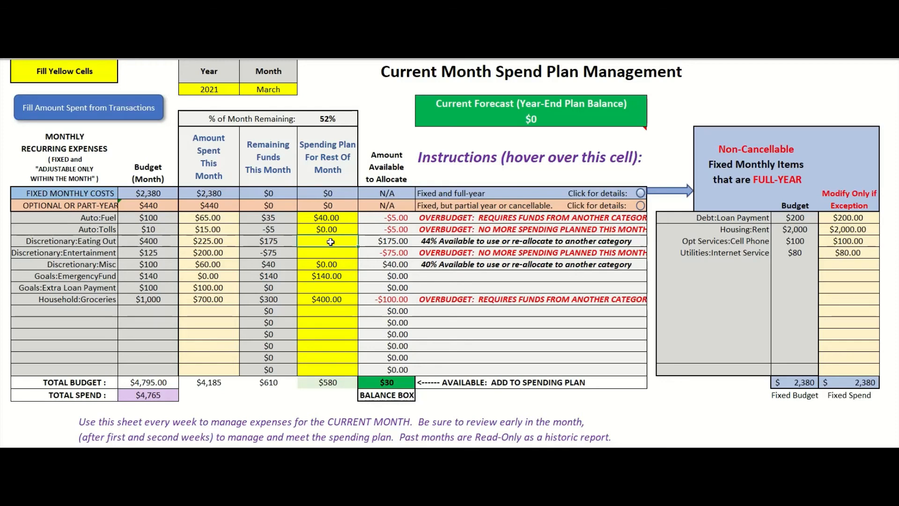
{"action": "type", "text": "30"}
{"action": "key", "text": "Return"}
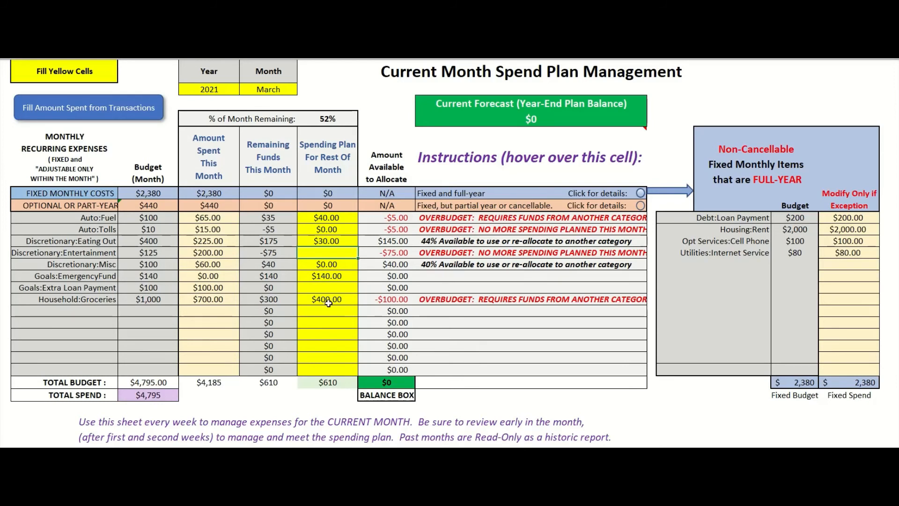
Raise the rest-of-month spending plan to 50 for Auto:Fuel and 460 for Household:Groceries.
{"action": "left_click", "coordinate": [334, 217]}
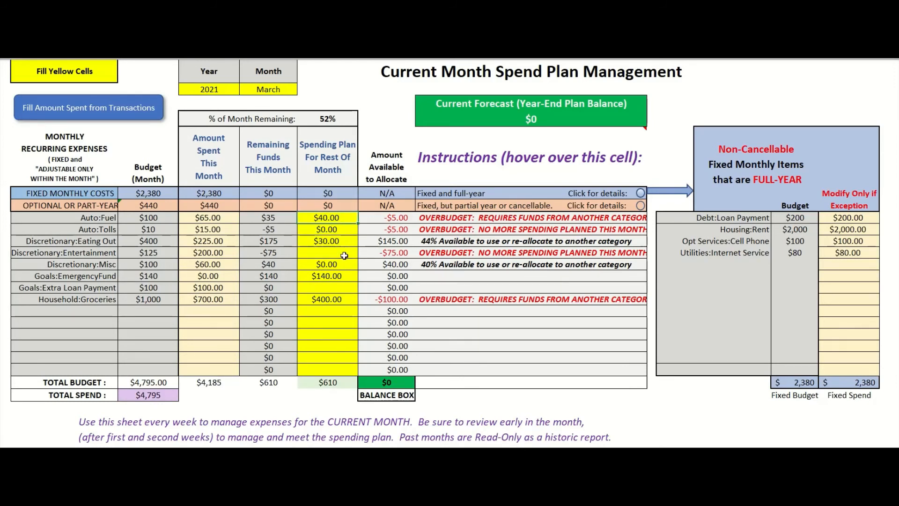
{"action": "type", "text": "40"}
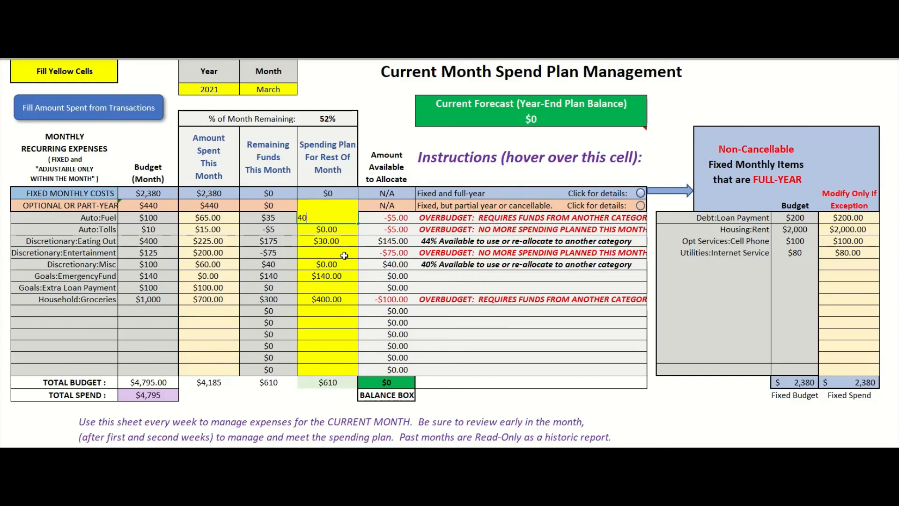
{"action": "key", "text": "Return"}
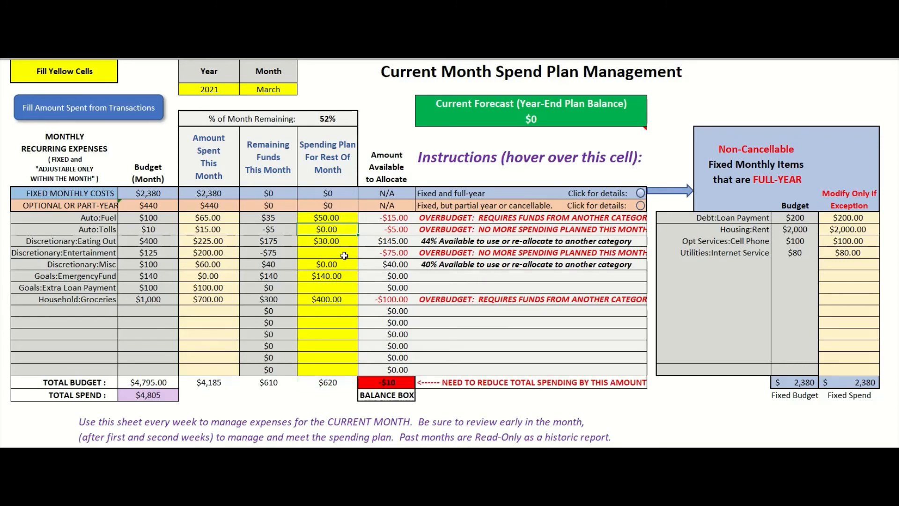
{"action": "left_click", "coordinate": [329, 300]}
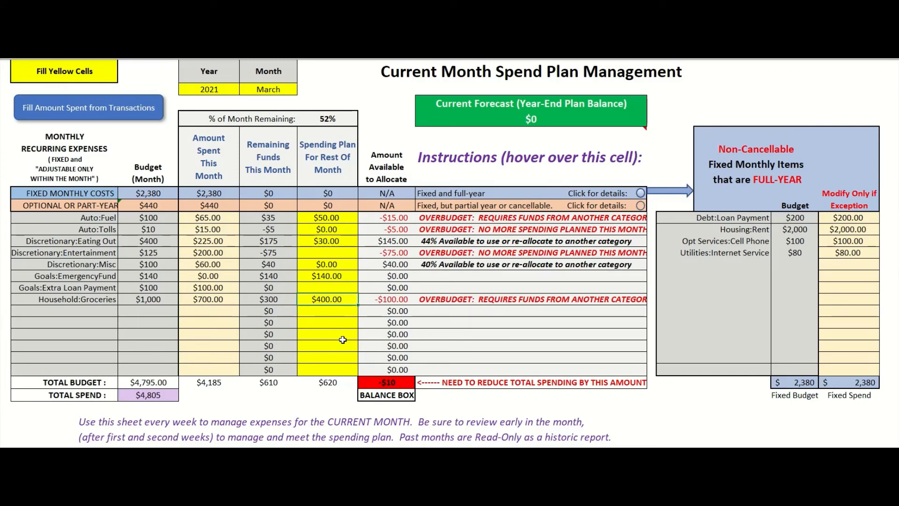
{"action": "type", "text": "460"}
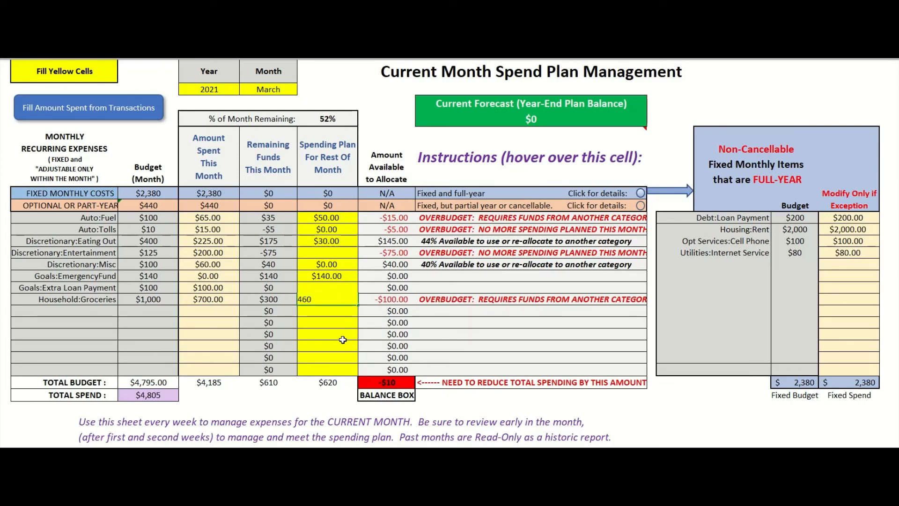
{"action": "key", "text": "Return"}
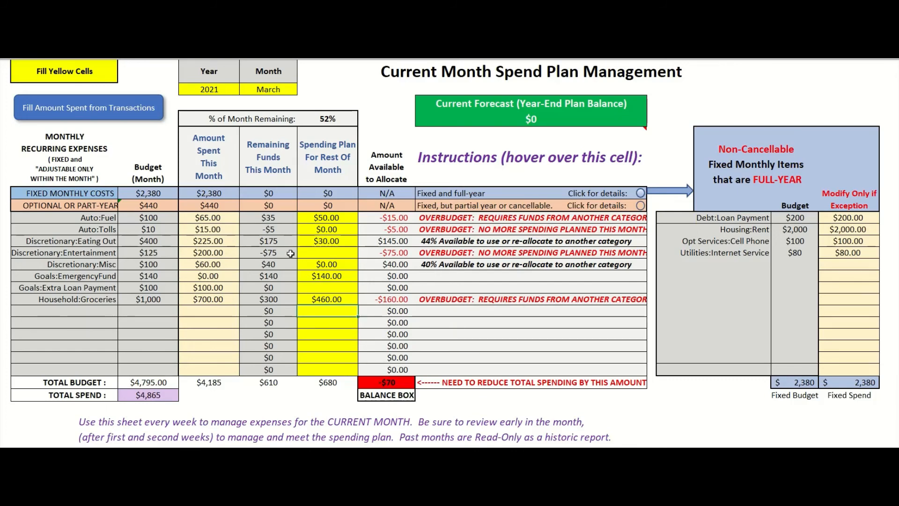
Reduce the rest-of-month spending plan to 0 for Discretionary:Eating Out and 100 for Goals:EmergencyFund.
{"action": "left_click", "coordinate": [319, 241]}
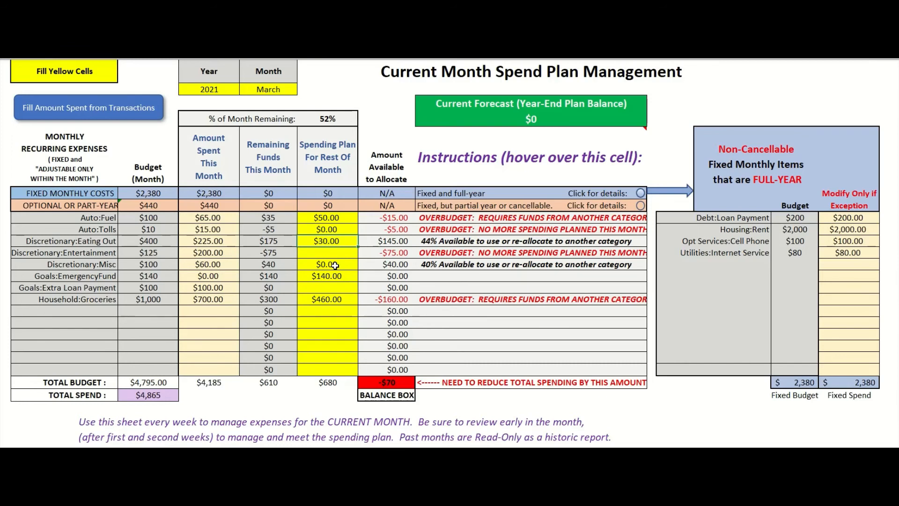
{"action": "type", "text": "0"}
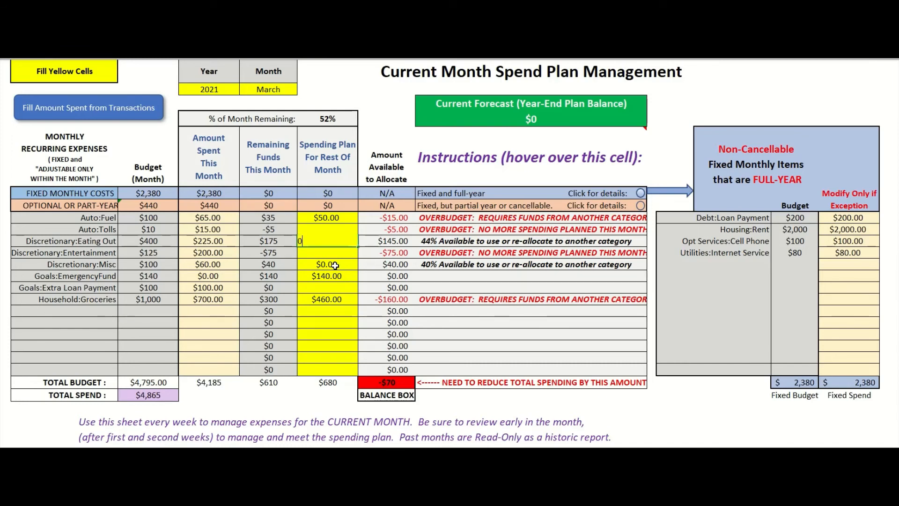
{"action": "key", "text": "Return"}
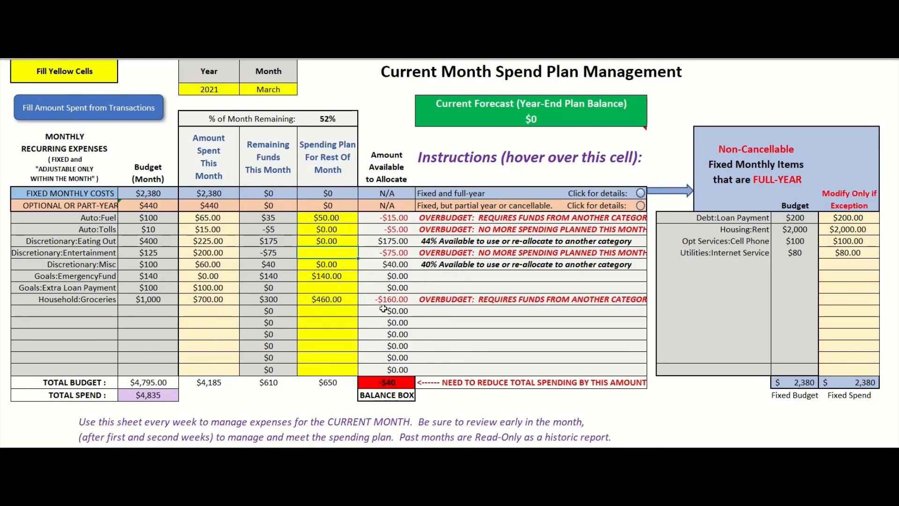
{"action": "key", "text": "Down"}
{"action": "key", "text": "Down"}
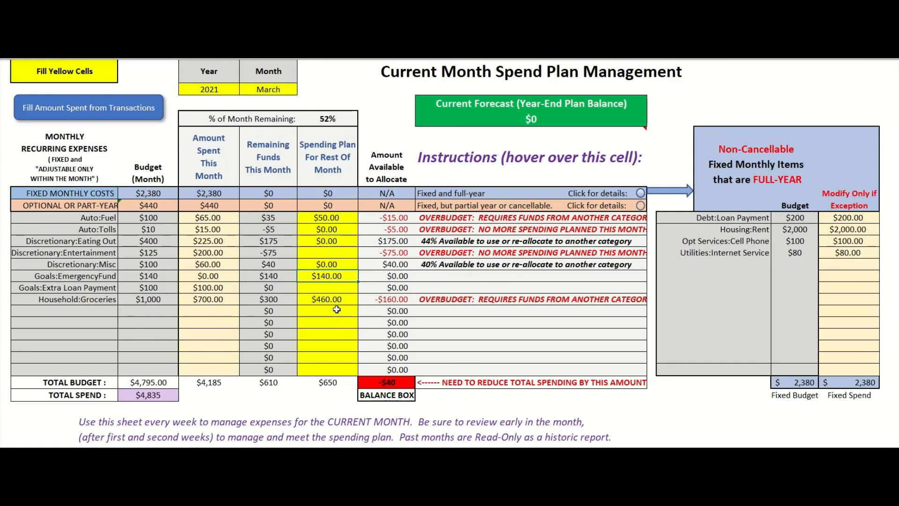
{"action": "type", "text": "100"}
{"action": "key", "text": "Return"}
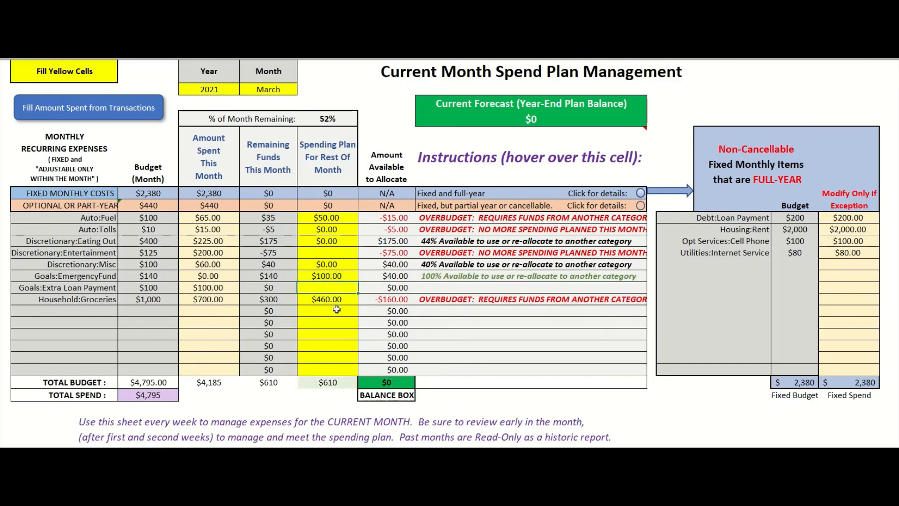